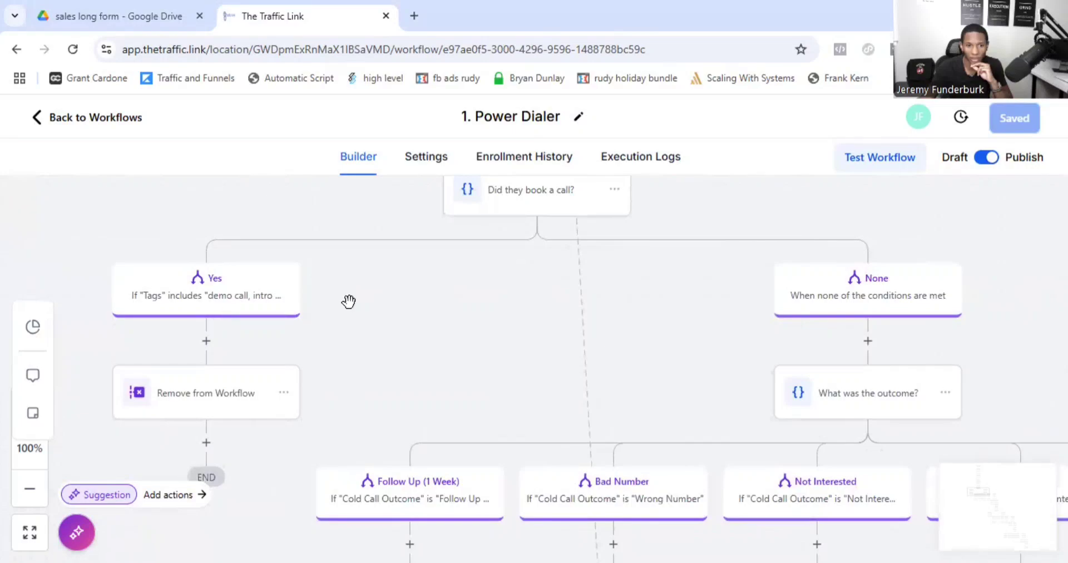
# - Examine the first call's outcome branches in the Power Dialer workflow, through the one-day wait and booking check
pyautogui.hscroll(5, 432, 334)
pyautogui.scroll(-3, 432, 334)
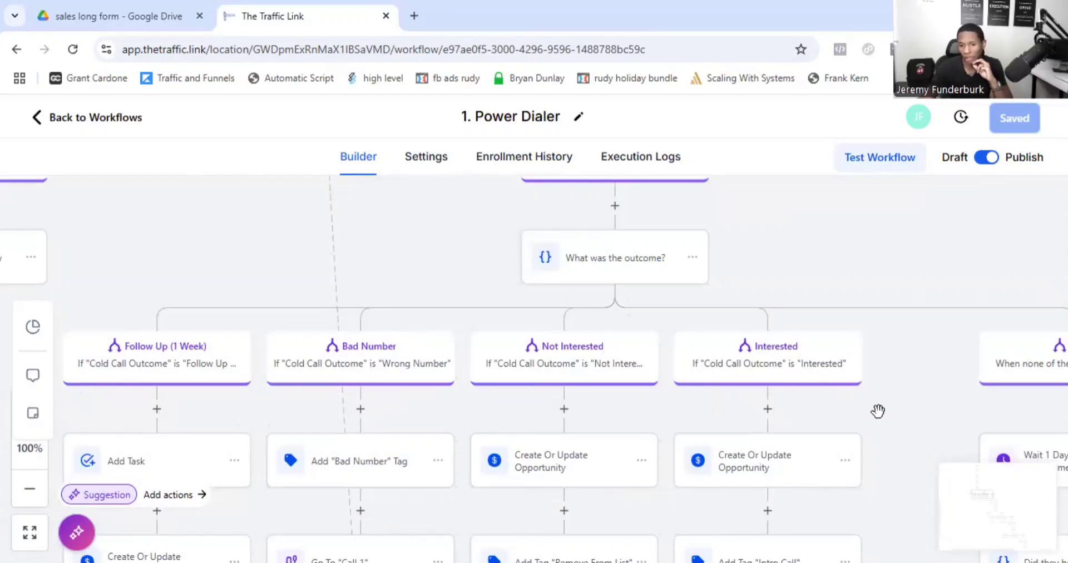
pyautogui.moveTo(887, 413); pyautogui.dragTo(865, 318)
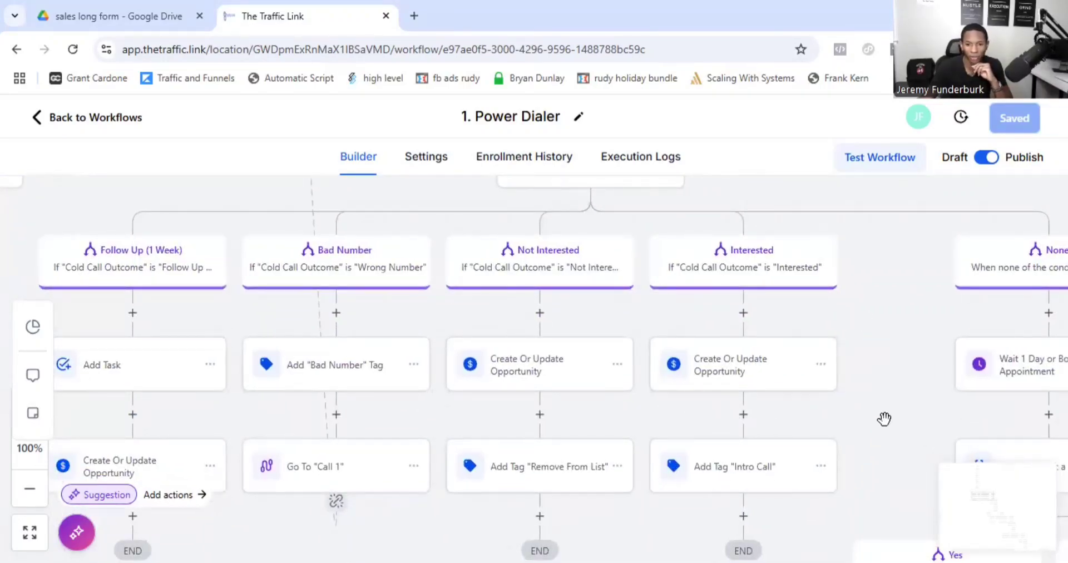
pyautogui.scroll(-3, 891, 390)
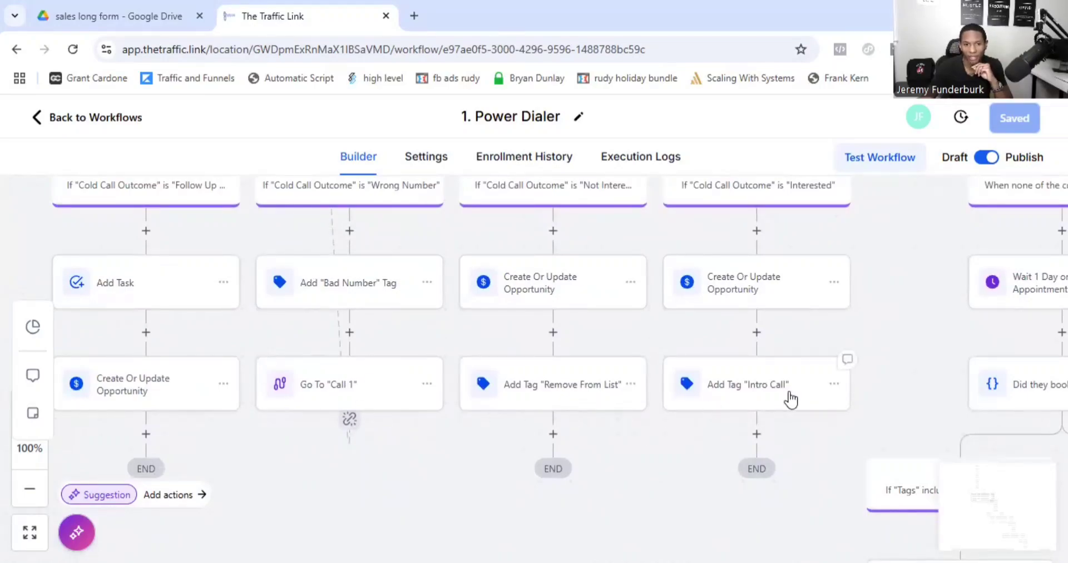
pyautogui.moveTo(857, 356); pyautogui.dragTo(501, 468)
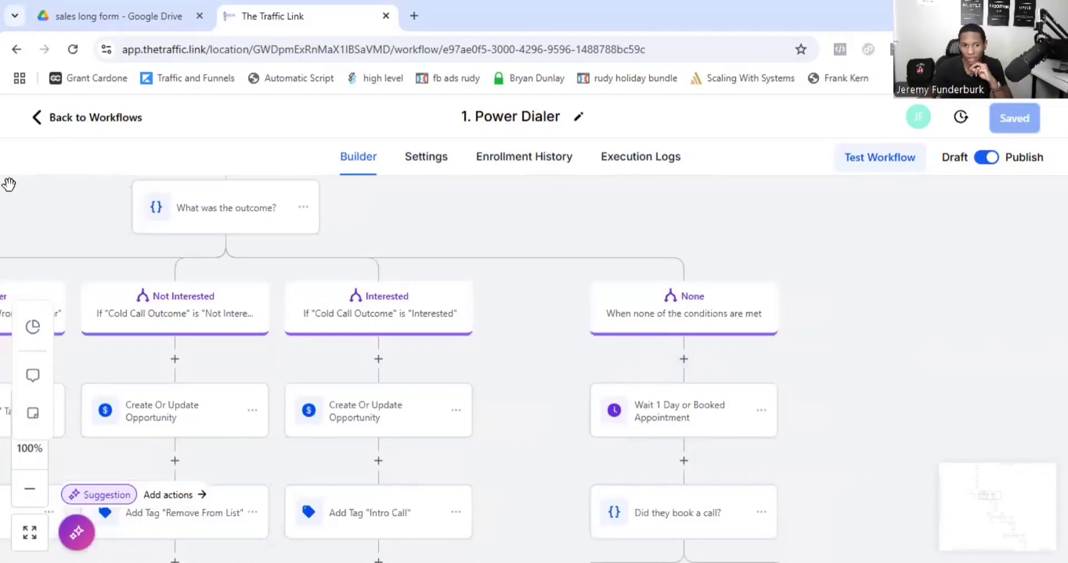
pyautogui.moveTo(845, 403); pyautogui.dragTo(456, 234)
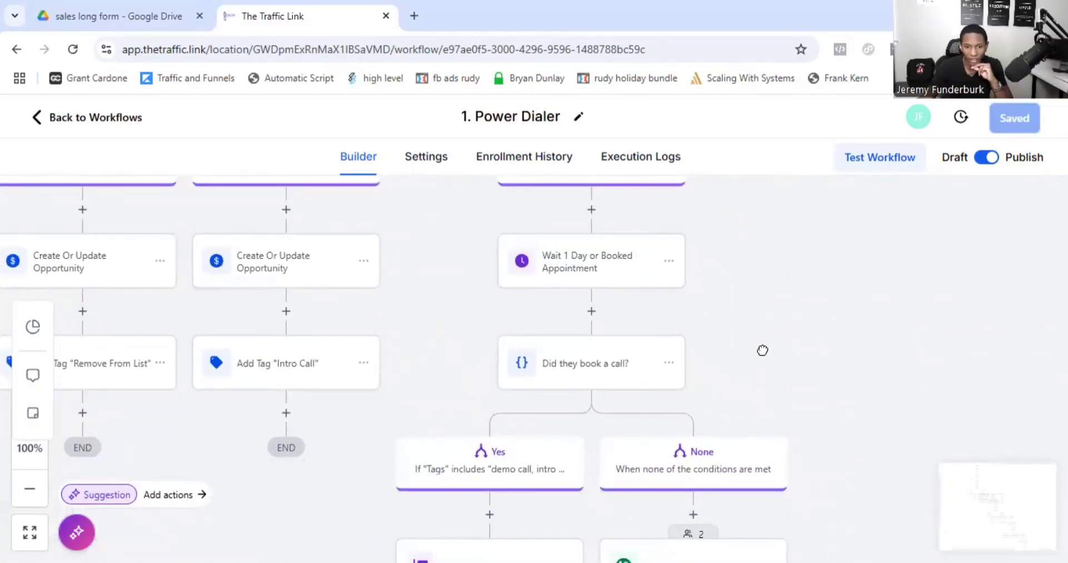
pyautogui.moveTo(763, 350); pyautogui.dragTo(427, 215)
pyautogui.moveTo(758, 278); pyautogui.dragTo(701, 258)
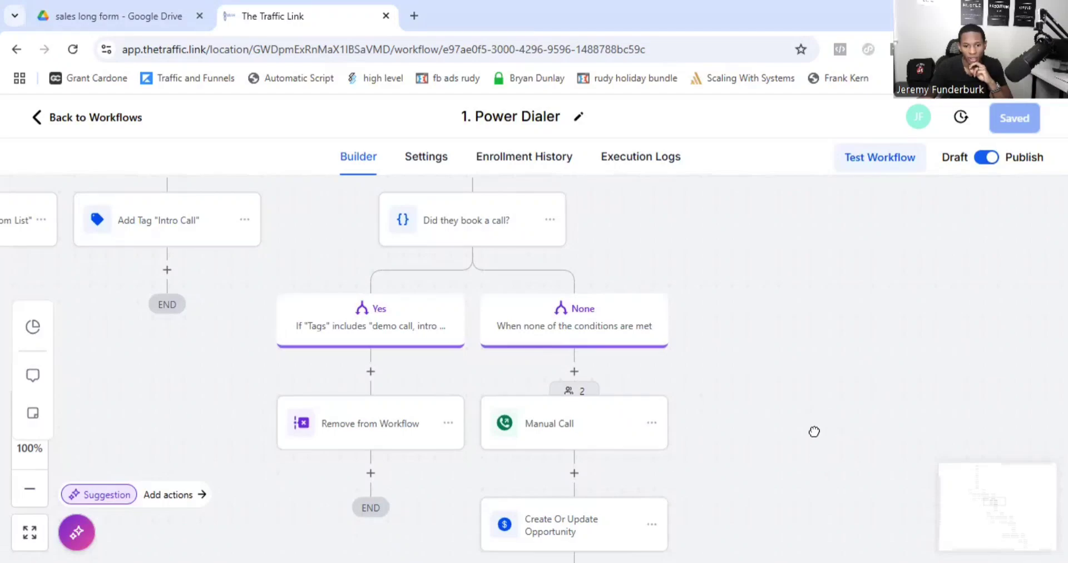
# - Review the second call's sequence in the Power Dialer workflow, from the opportunity update through the booking check to the outcome branches
pyautogui.scroll(-5, 813, 432)
pyautogui.scroll(-2, 686, 405)
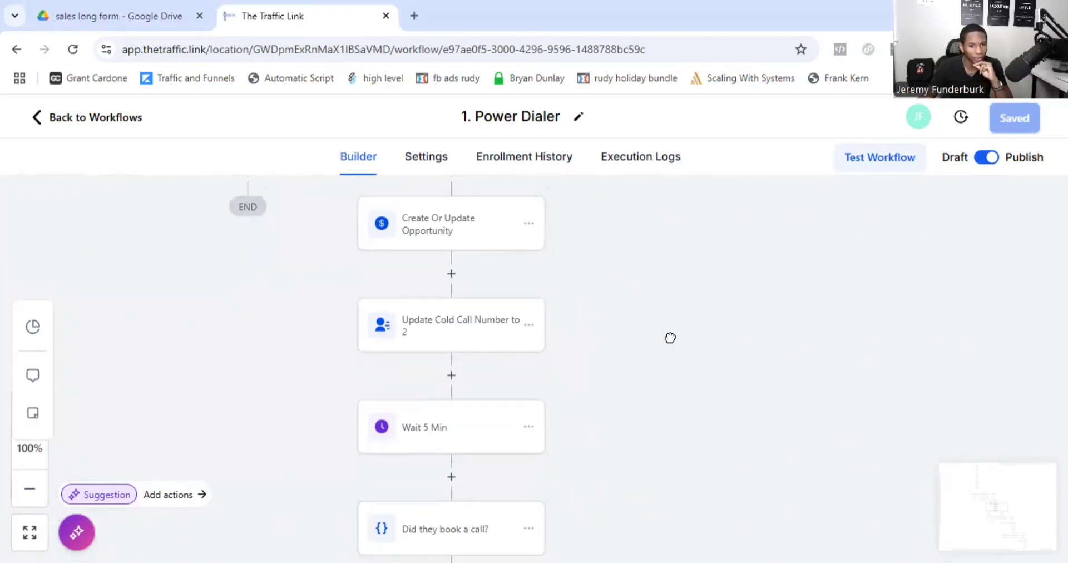
pyautogui.scroll(-3, 640, 430)
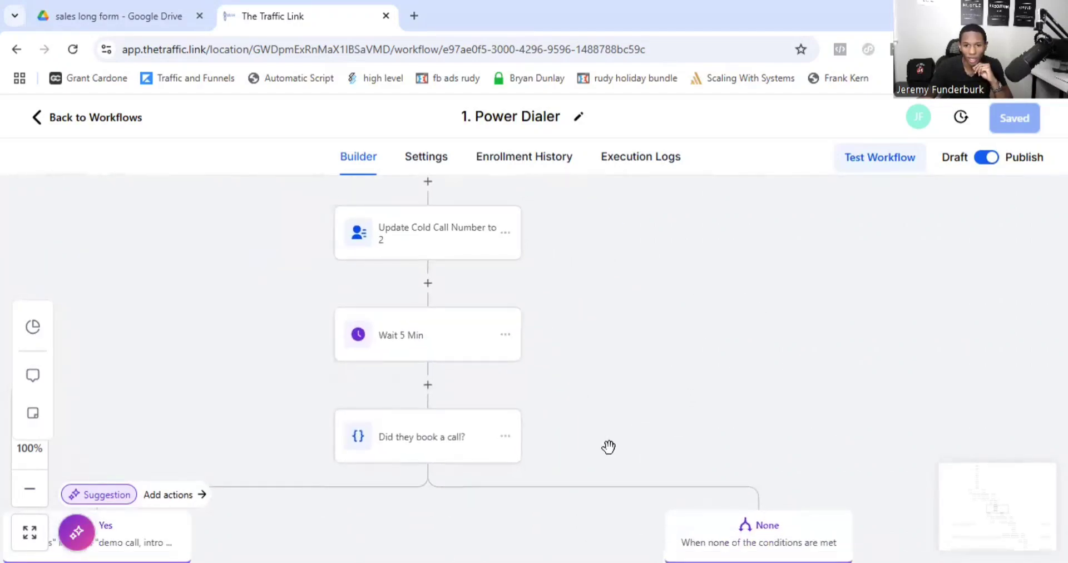
pyautogui.scroll(-3, 404, 417)
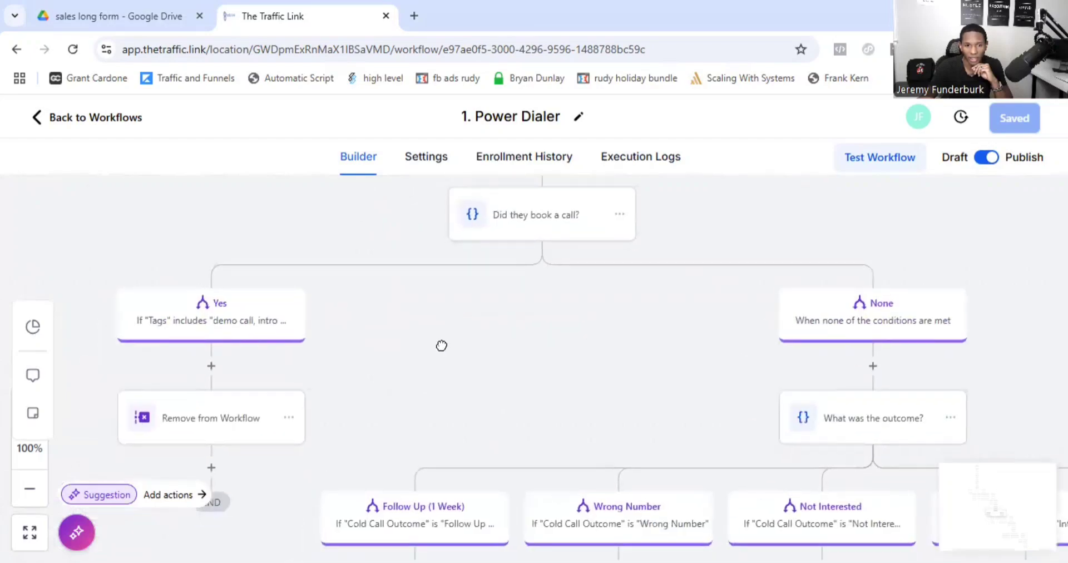
pyautogui.scroll(-2, 470, 289)
pyautogui.hscroll(2, 469, 290)
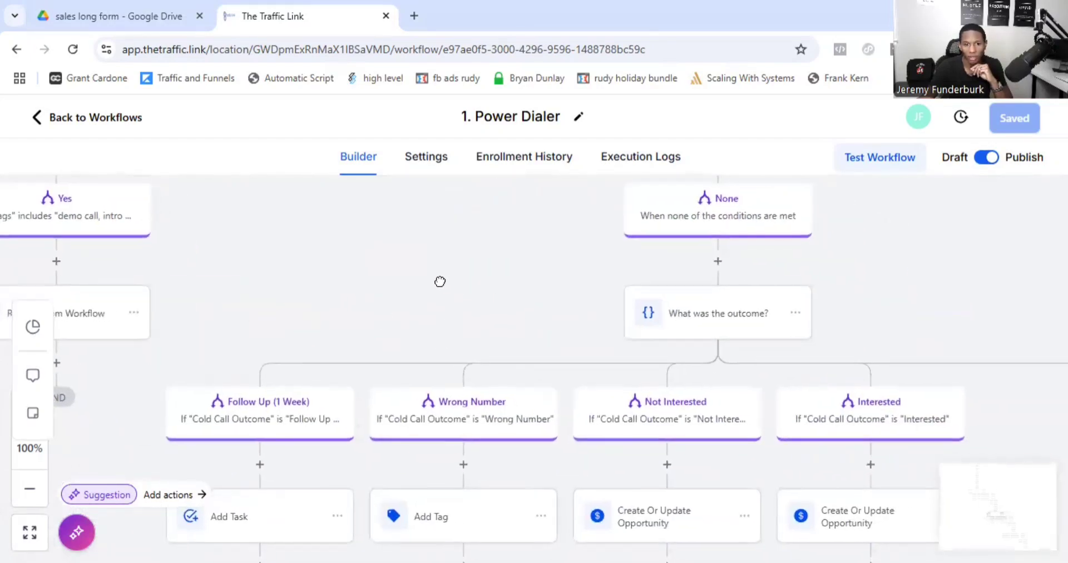
pyautogui.scroll(-2, 875, 303)
pyautogui.hscroll(2, 875, 303)
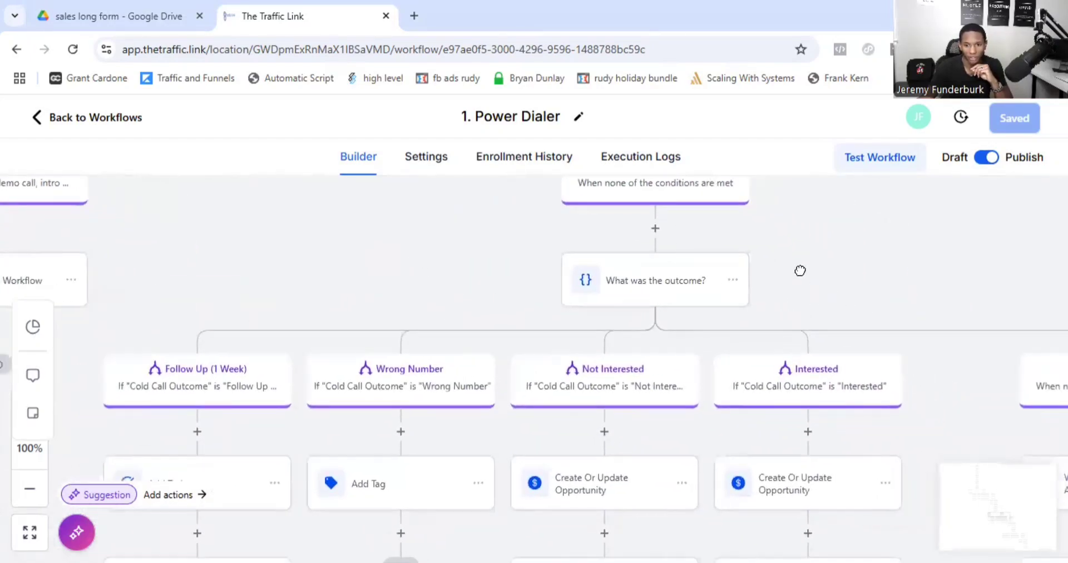
pyautogui.hscroll(-2, 779, 198)
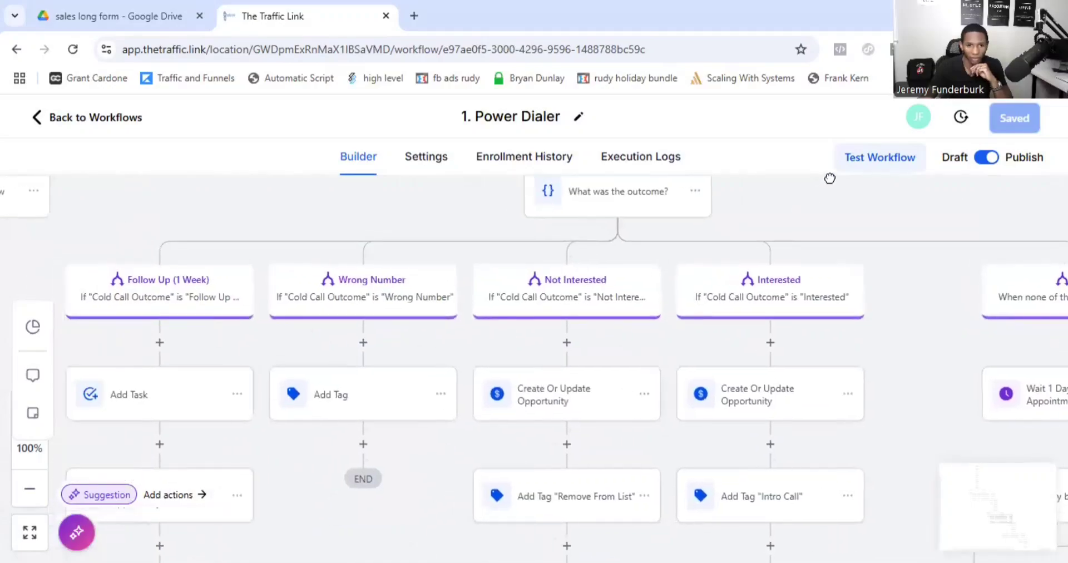
pyautogui.scroll(1, 821, 200)
pyautogui.hscroll(4, 821, 201)
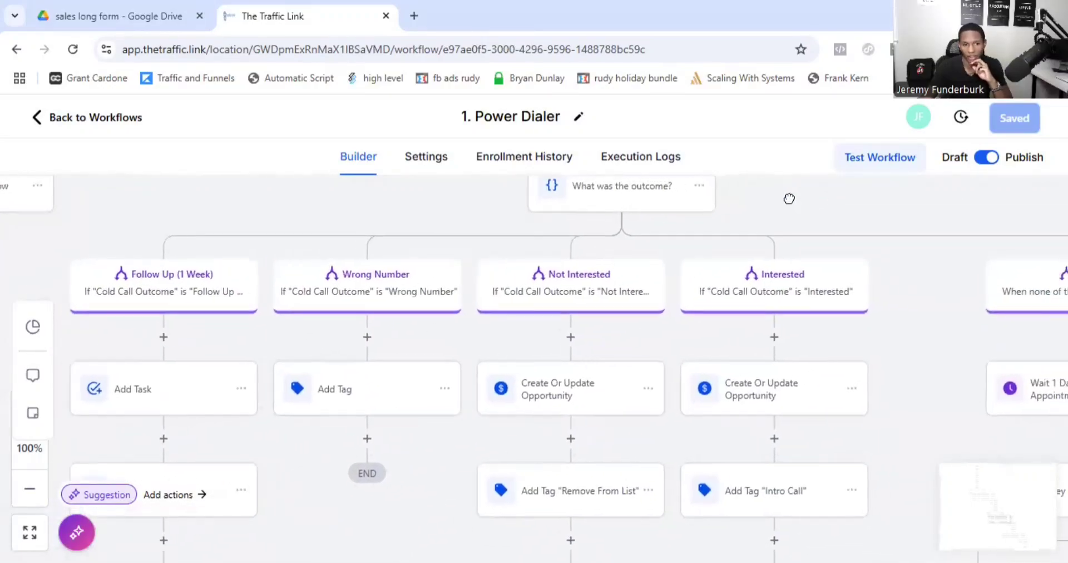
pyautogui.scroll(1, 494, 248)
pyautogui.hscroll(3, 494, 248)
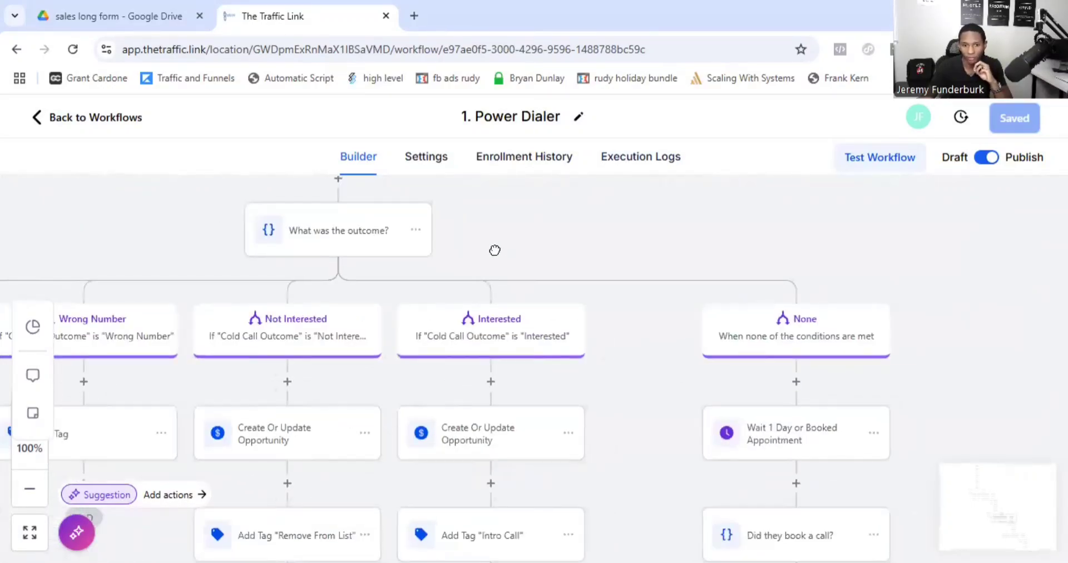
# - Follow the second call's None branch through the wait and booking check to the third manual call and its outcome condition
pyautogui.scroll(-3, 932, 355)
pyautogui.hscroll(2, 932, 355)
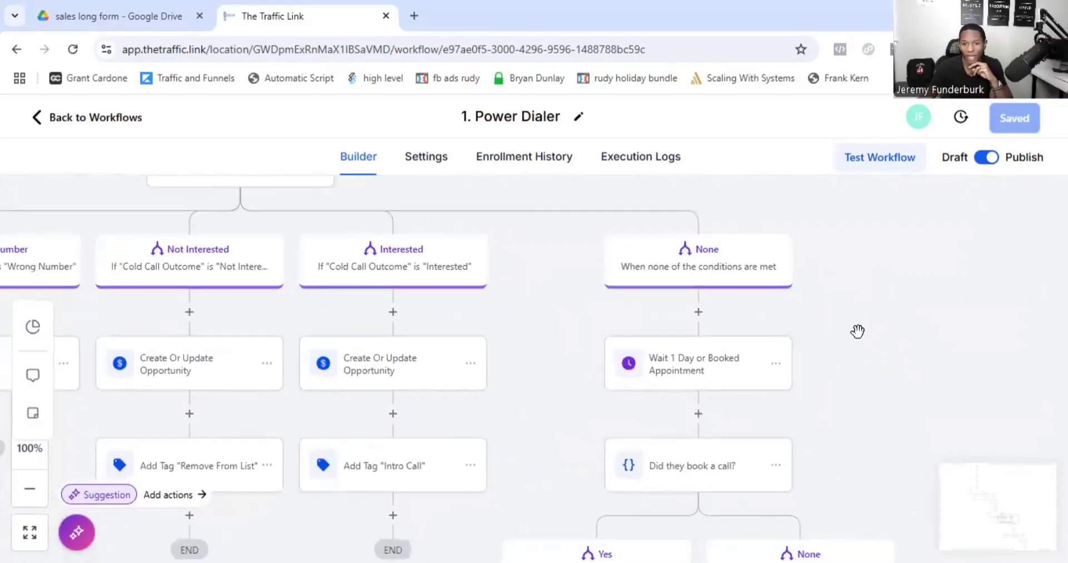
pyautogui.scroll(-3, 795, 278)
pyautogui.hscroll(2, 796, 279)
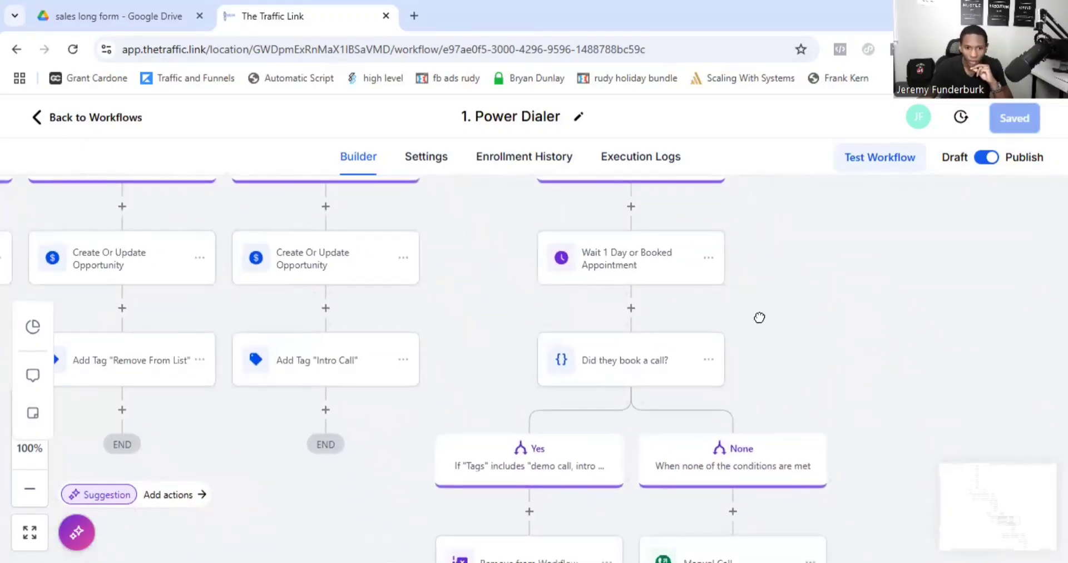
pyautogui.scroll(-4, 791, 401)
pyautogui.hscroll(2, 790, 401)
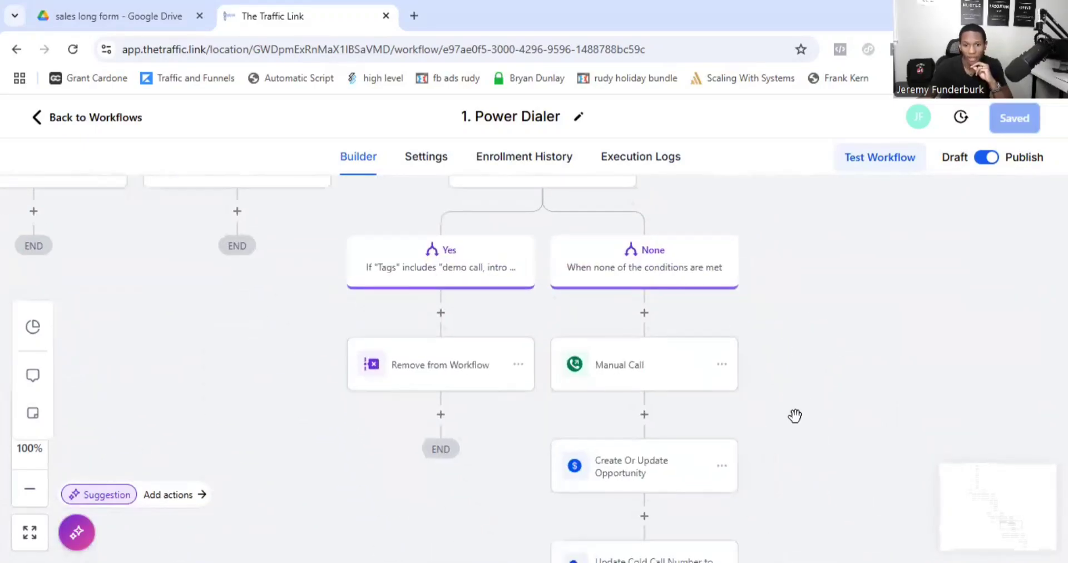
pyautogui.scroll(-2, 751, 351)
pyautogui.hscroll(1, 751, 351)
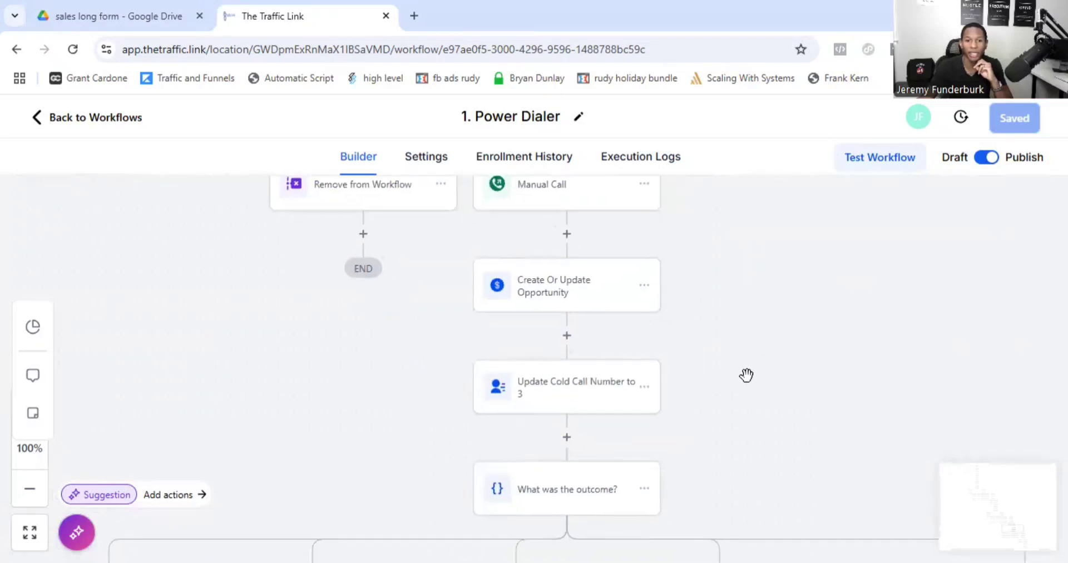
pyautogui.scroll(-2, 565, 233)
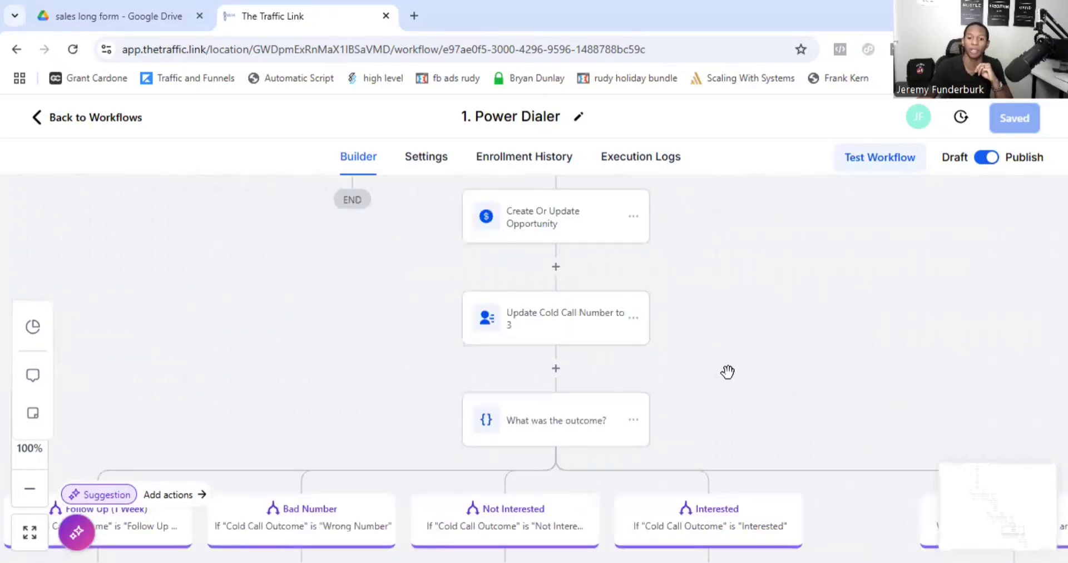
# - Examine the third call's outcome branches and follow the None path through its booking check to the "Remove From List" tag
pyautogui.scroll(-2, 211, 383)
pyautogui.hscroll(-1, 211, 383)
pyautogui.scroll(-3, 273, 262)
pyautogui.hscroll(-1, 273, 262)
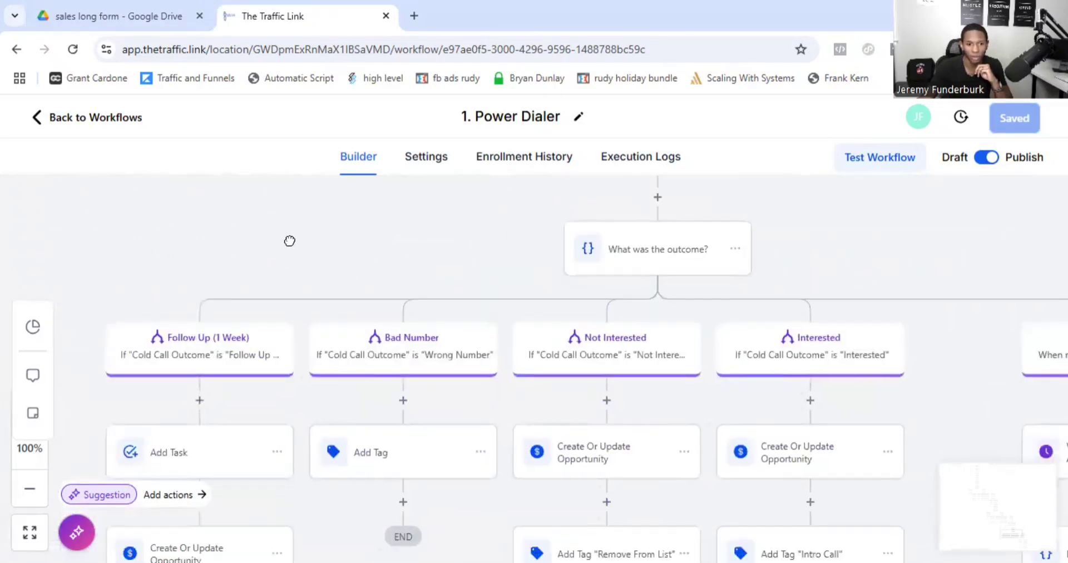
pyautogui.scroll(-2, 309, 223)
pyautogui.scroll(-2, 350, 511)
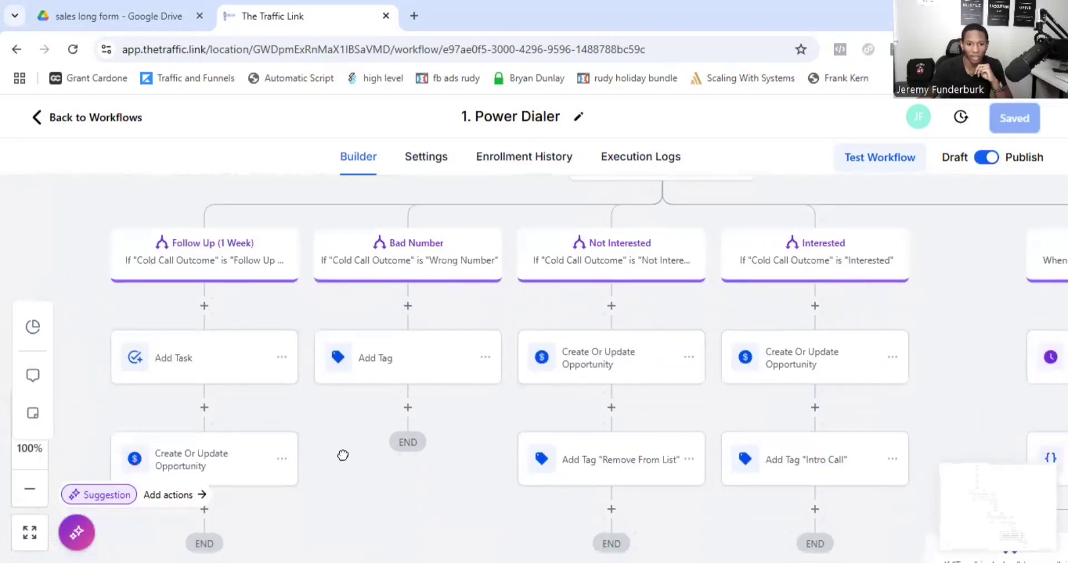
pyautogui.hscroll(4, 343, 453)
pyautogui.hscroll(1, 365, 452)
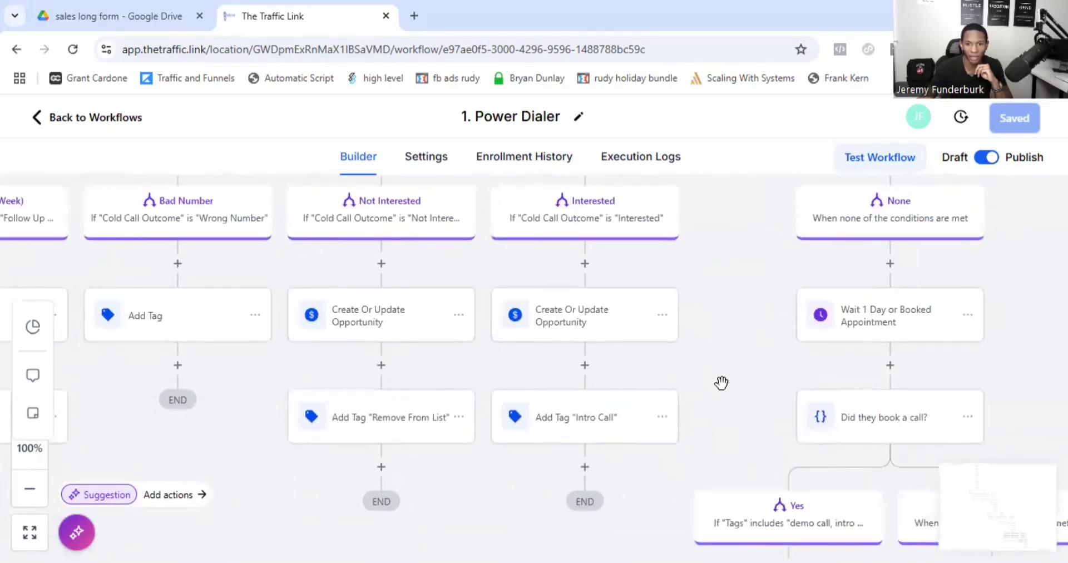
pyautogui.hscroll(5, 650, 410)
pyautogui.scroll(-2, 816, 450)
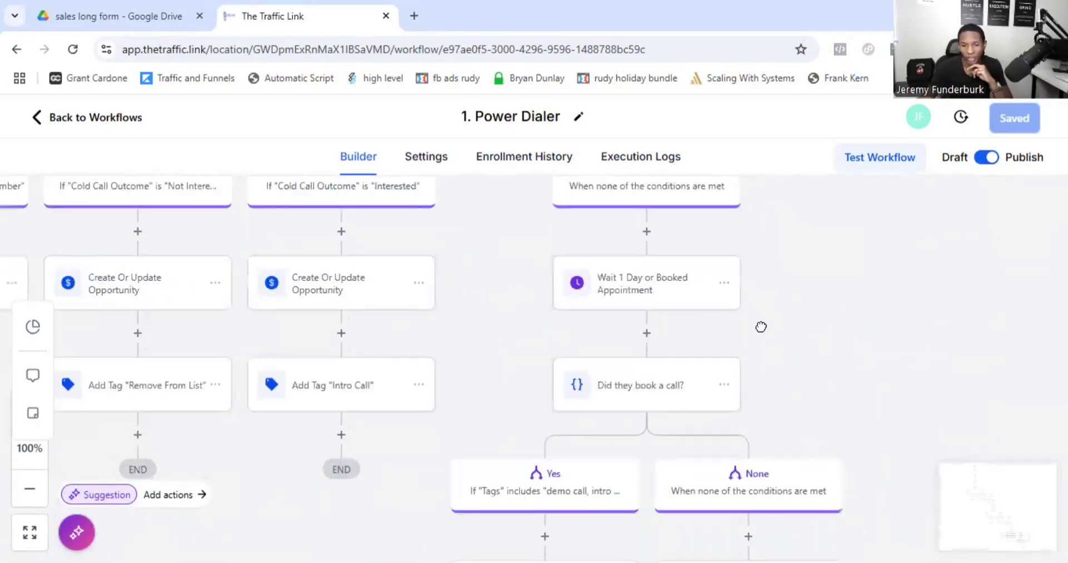
pyautogui.scroll(-2, 861, 424)
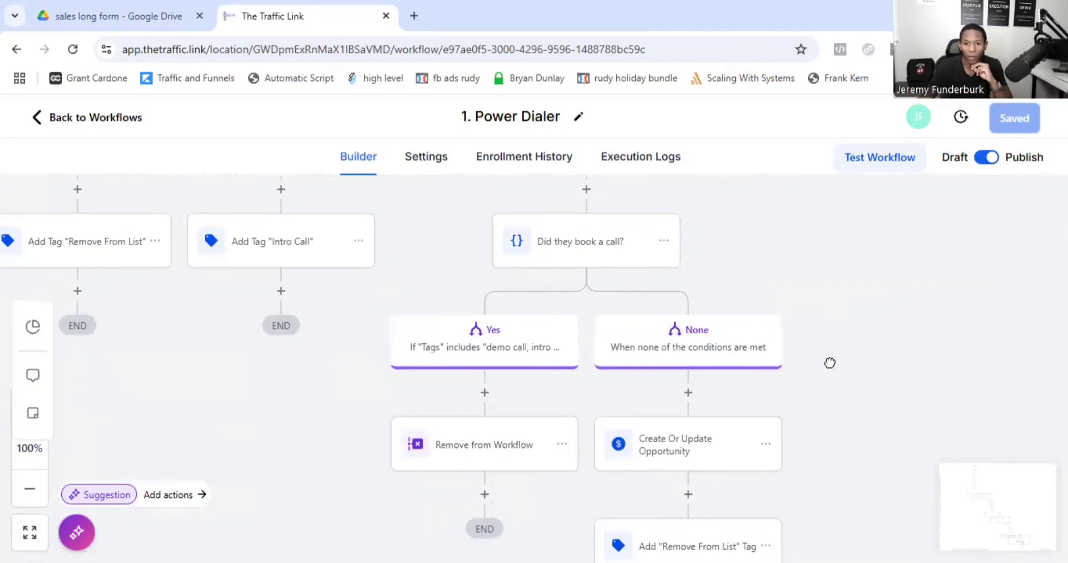
pyautogui.scroll(-3, 830, 362)
pyautogui.hscroll(2, 811, 477)
pyautogui.scroll(-3, 777, 382)
pyautogui.hscroll(1, 778, 382)
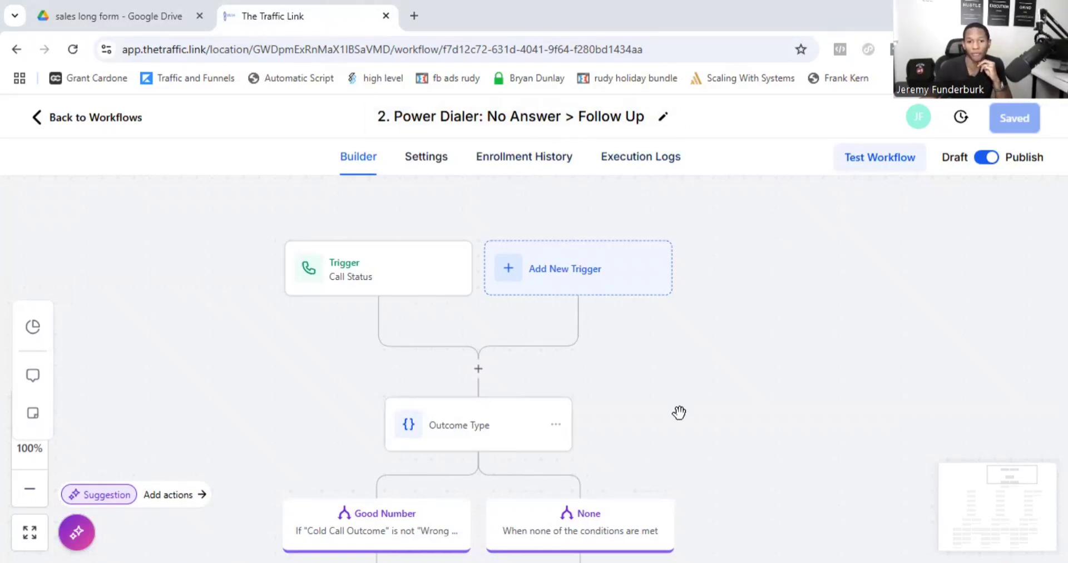
# - Review the No Answer > Follow Up workflow from its call status trigger through the SMS and voicemail actions for Call 1 and Call 2
pyautogui.scroll(-5, 652, 309)
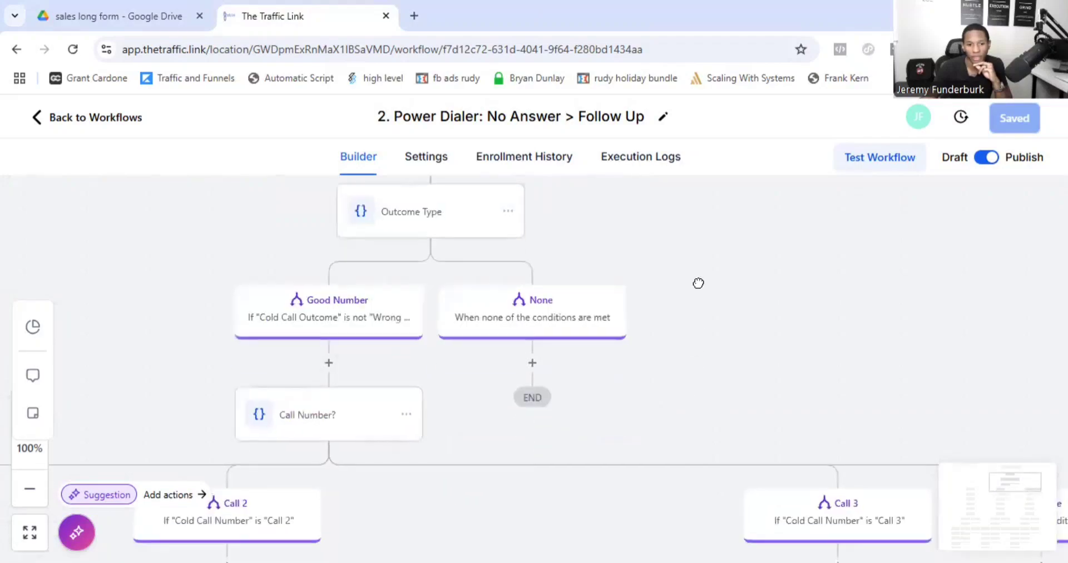
pyautogui.moveTo(437, 450); pyautogui.dragTo(780, 404)
pyautogui.hscroll(-4, 780, 403)
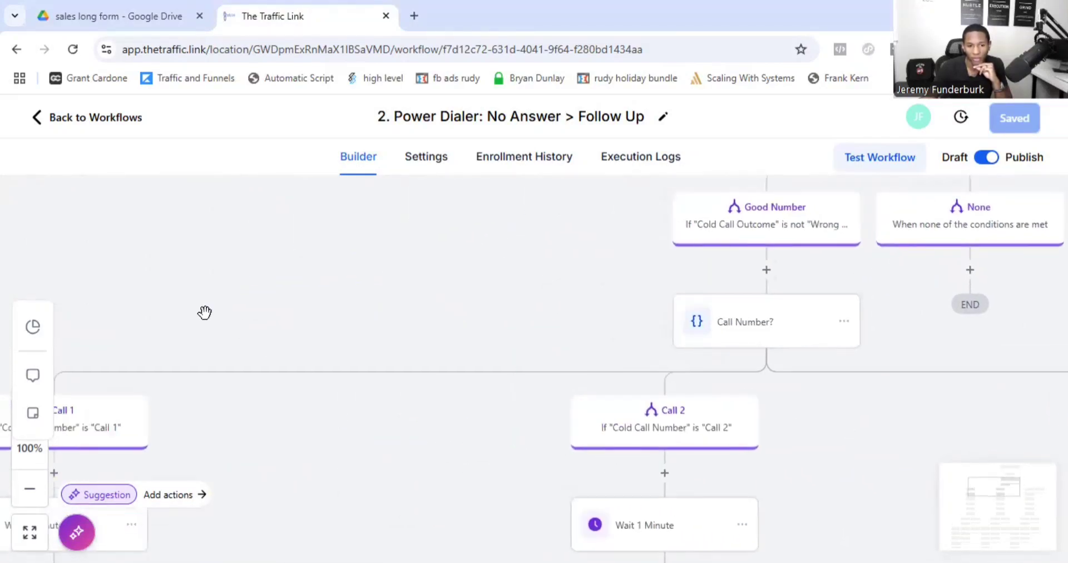
pyautogui.moveTo(416, 384); pyautogui.dragTo(432, 294)
pyautogui.moveTo(431, 398); pyautogui.dragTo(409, 270)
pyautogui.scroll(-1, 394, 334)
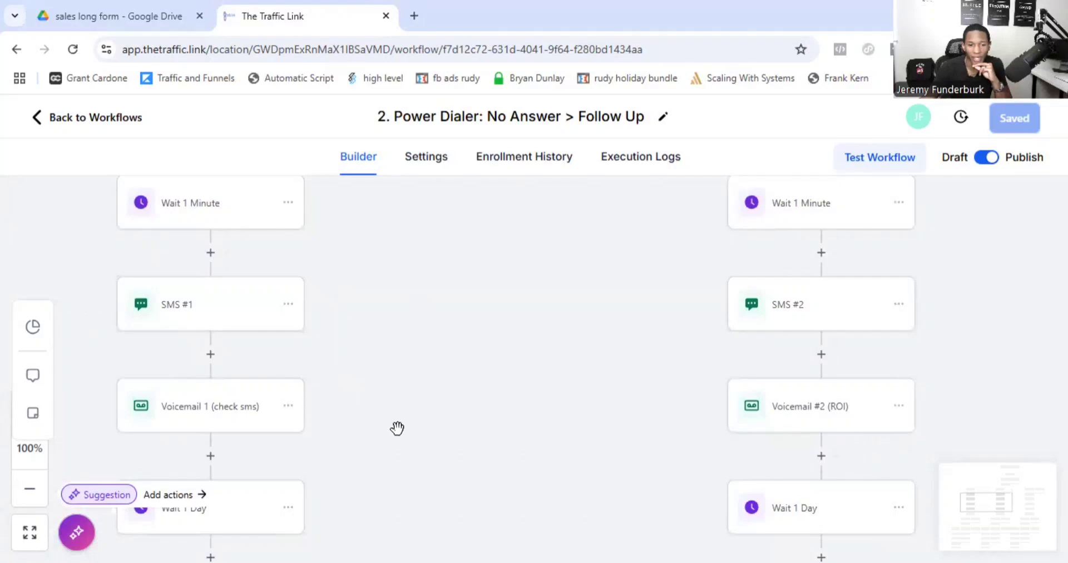
pyautogui.scroll(-2, 412, 336)
pyautogui.scroll(-1, 387, 389)
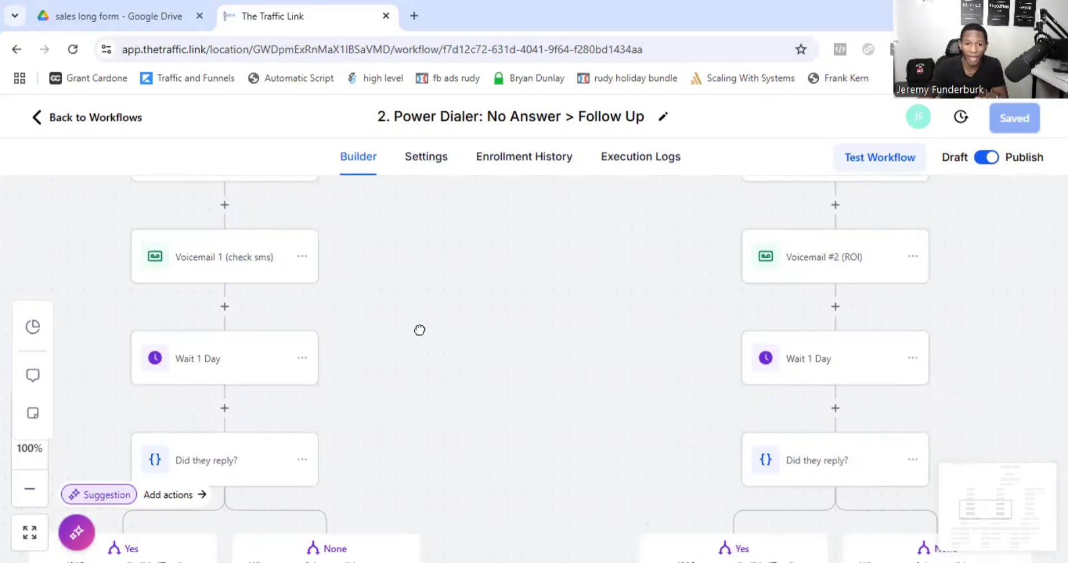
pyautogui.scroll(1, 420, 330)
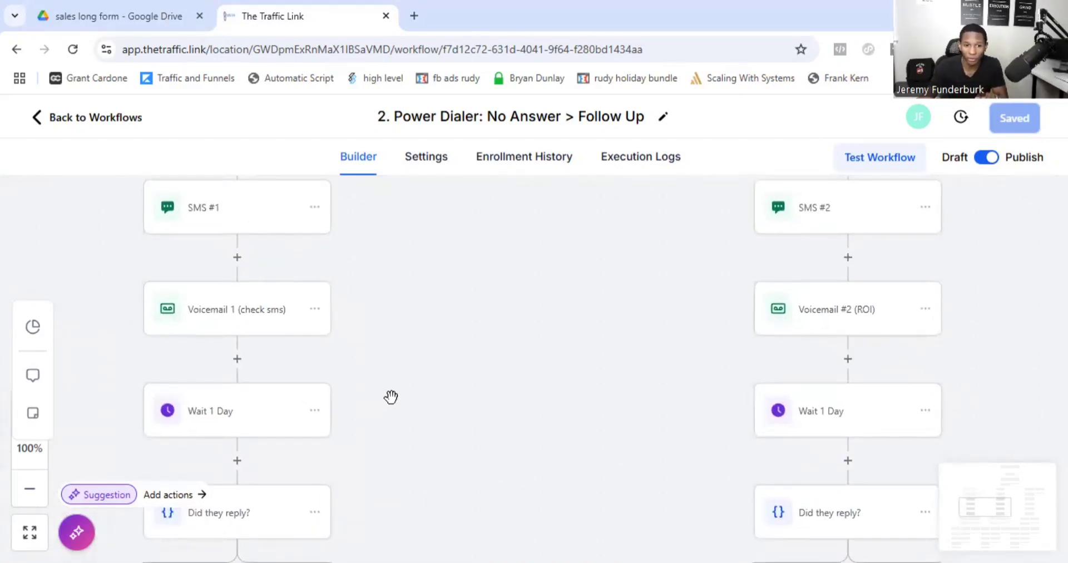
# - Examine the reply check, reply intent branches and resulting task, tag and opportunity actions for Call 1 and Call 2
pyautogui.scroll(-5, 408, 372)
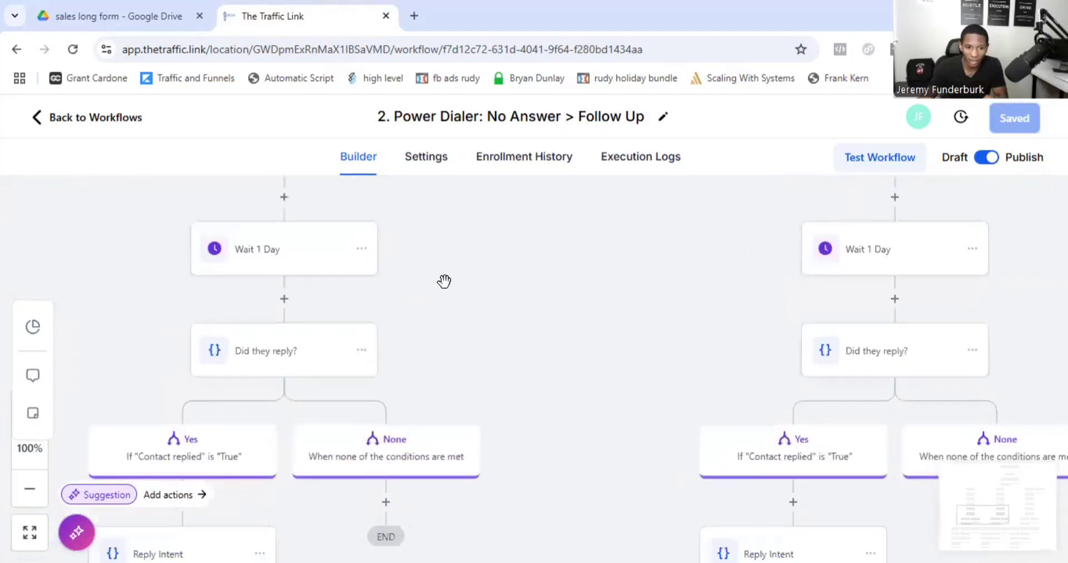
pyautogui.scroll(-5, 471, 248)
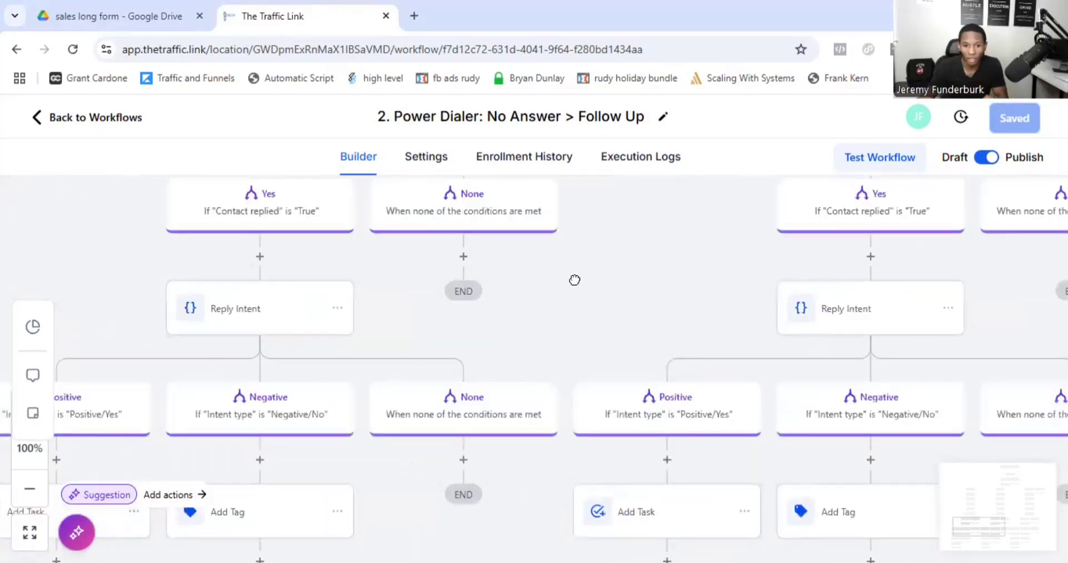
pyautogui.scroll(-5, 439, 470)
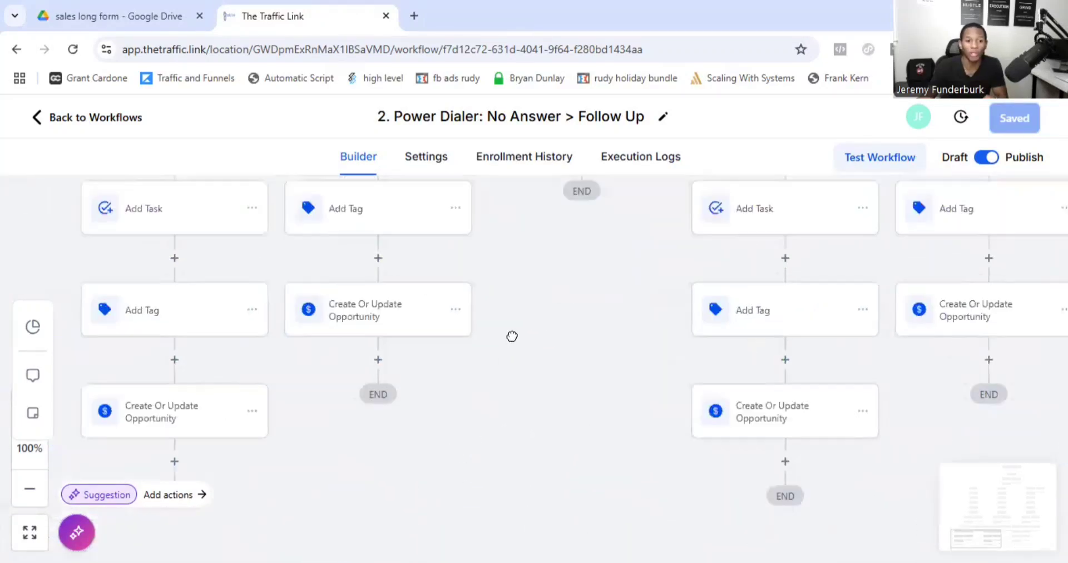
pyautogui.scroll(10, 498, 462)
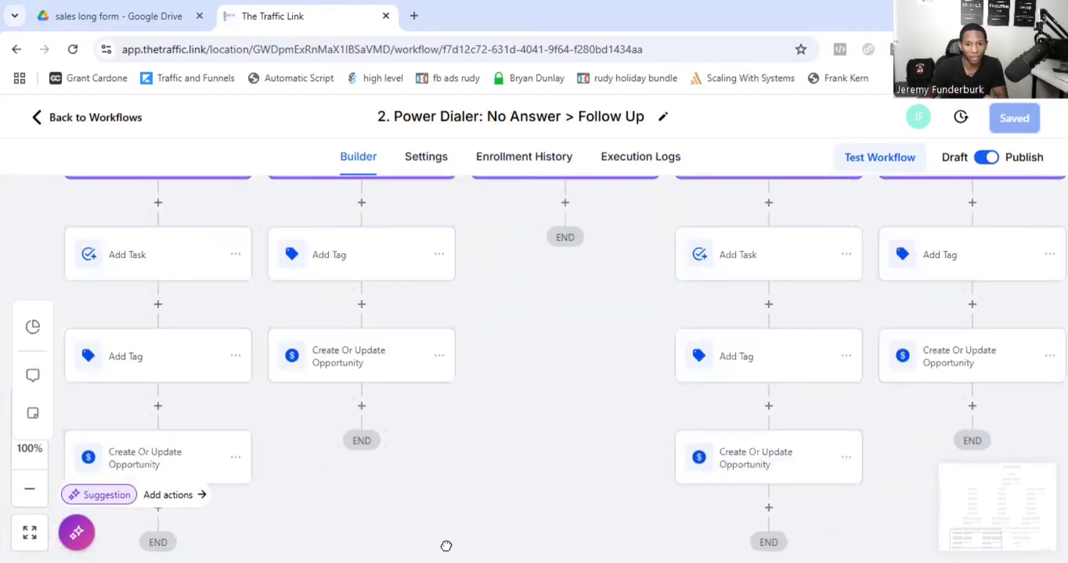
pyautogui.scroll(15, 539, 280)
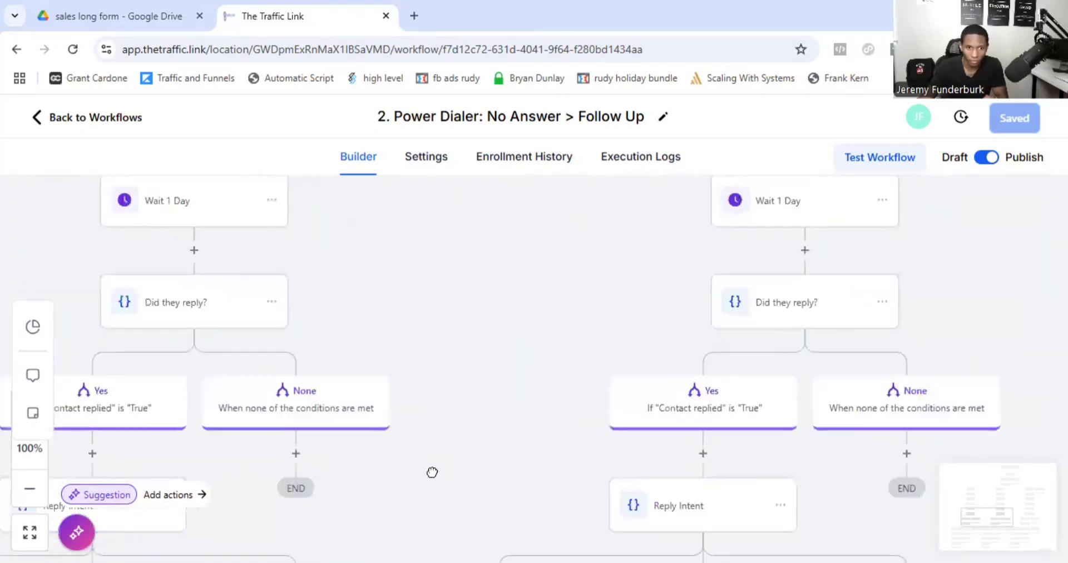
# - Follow the Call 2 branch from its condition through SMS #2, Voicemail #2 (ROI) and the reply check to the reply intent actions
pyautogui.scroll(4, 404, 330)
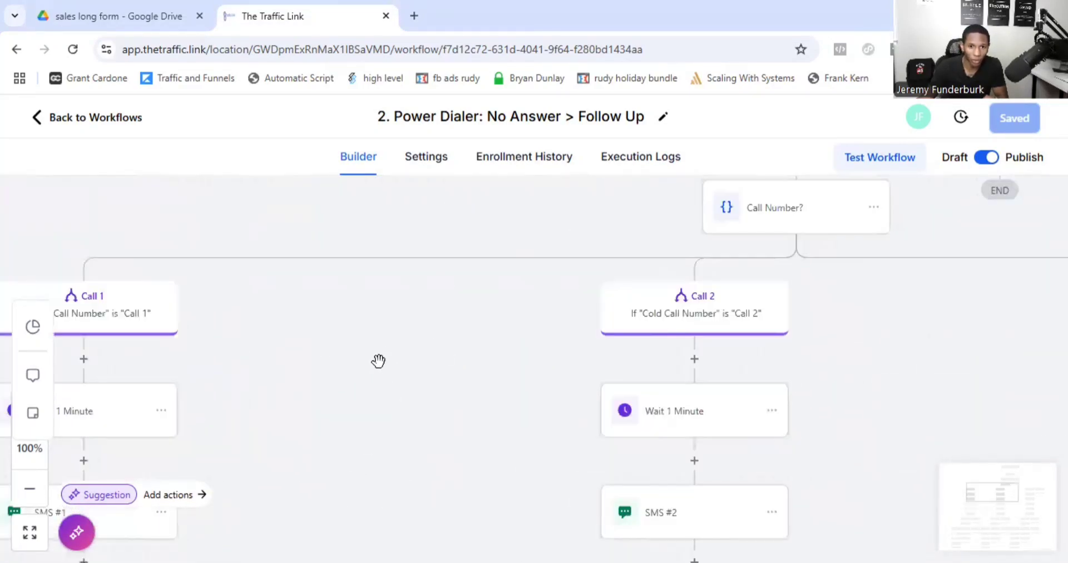
pyautogui.moveTo(385, 356); pyautogui.dragTo(130, 350)
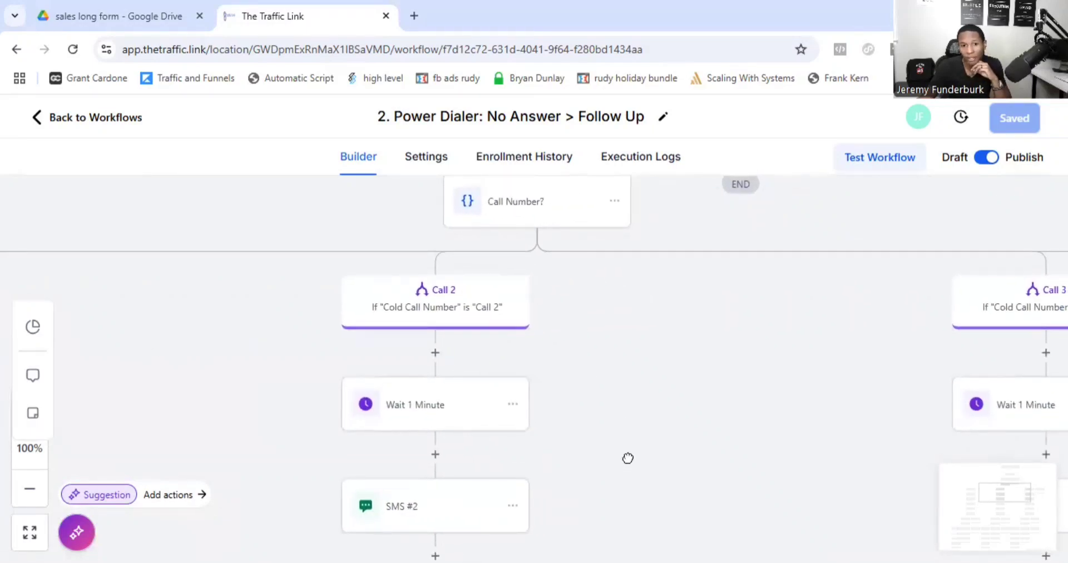
pyautogui.moveTo(628, 458); pyautogui.dragTo(585, 312)
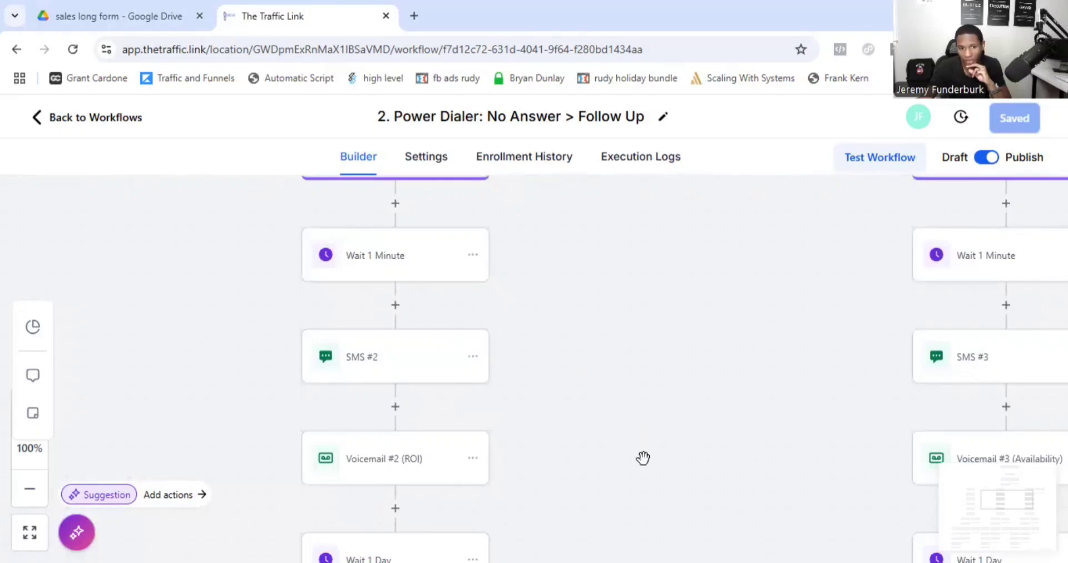
pyautogui.moveTo(618, 417); pyautogui.dragTo(334, 341)
pyautogui.scroll(-5, 589, 477)
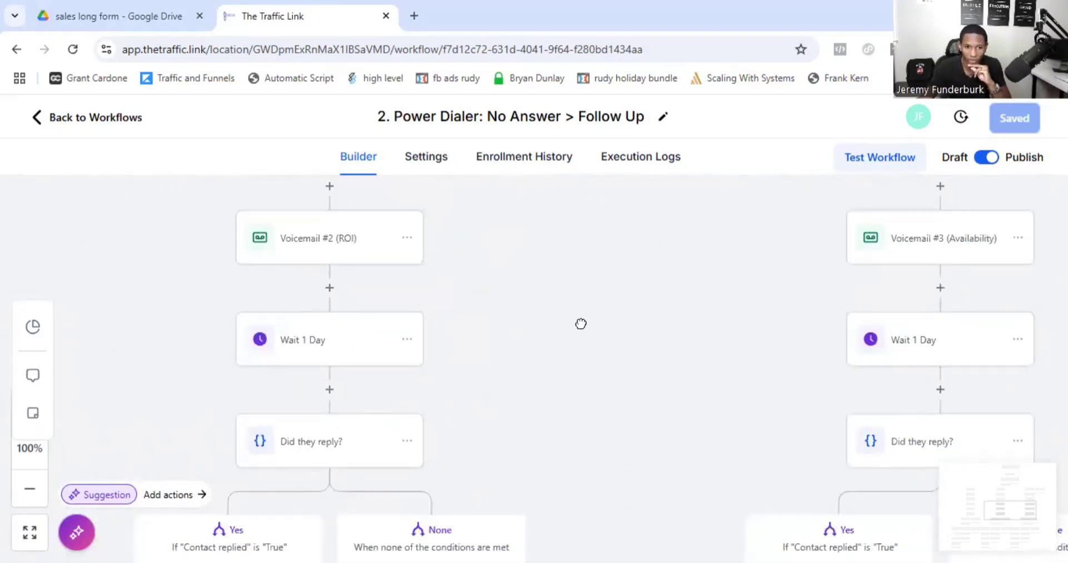
pyautogui.scroll(-7, 558, 474)
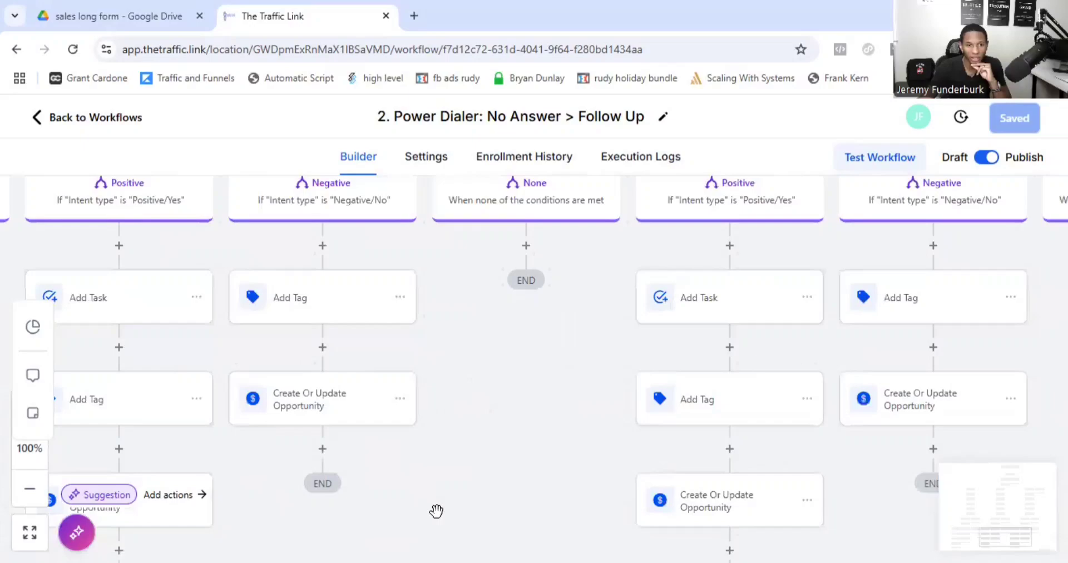
pyautogui.moveTo(436, 511); pyautogui.dragTo(636, 431)
pyautogui.moveTo(511, 246); pyautogui.dragTo(585, 194)
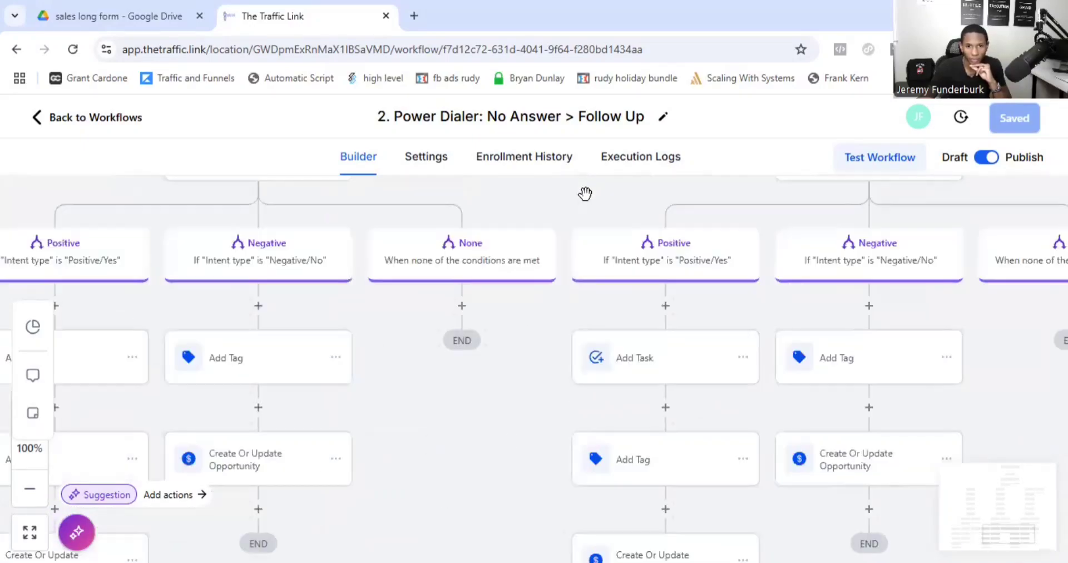
# - Examine the Call 3 branch from its condition through the one-minute wait, SMS #3, Voicemail #3 (Availability) and one-day wait to the reply check
pyautogui.scroll(7, 557, 312)
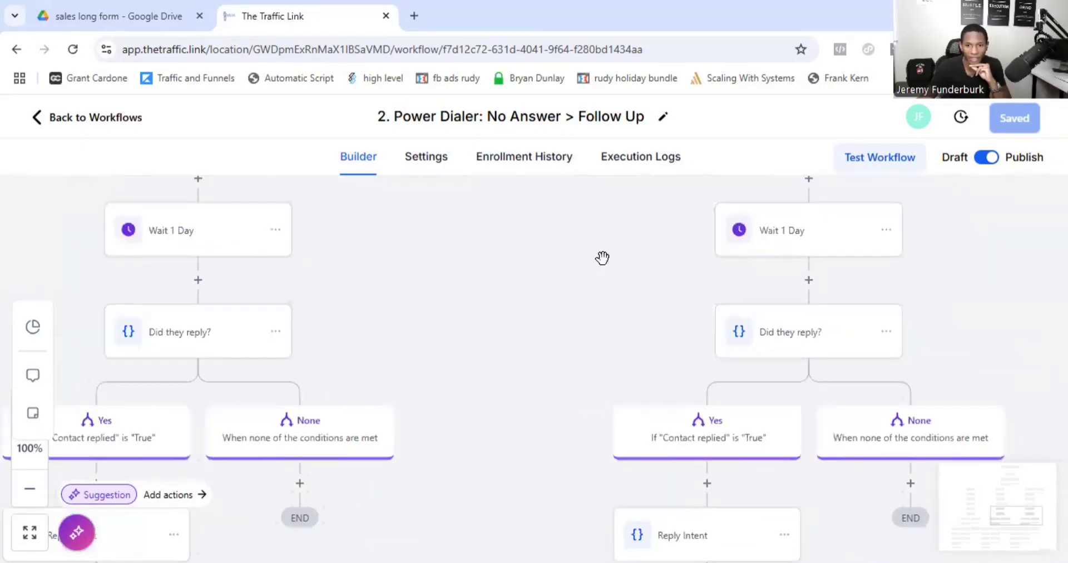
pyautogui.scroll(4, 465, 500)
pyautogui.scroll(4, 418, 529)
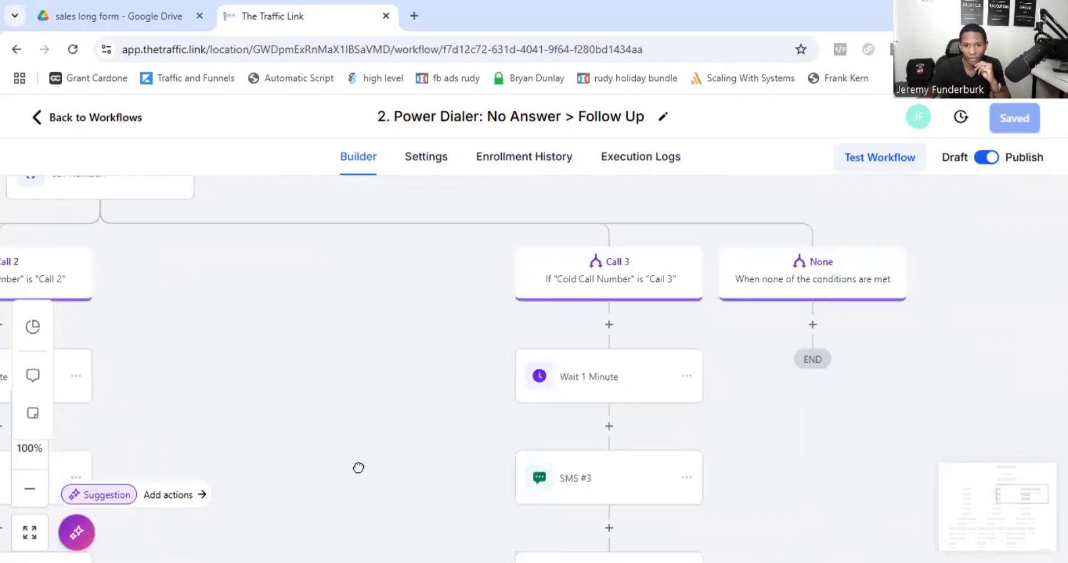
pyautogui.hscroll(2, 357, 468)
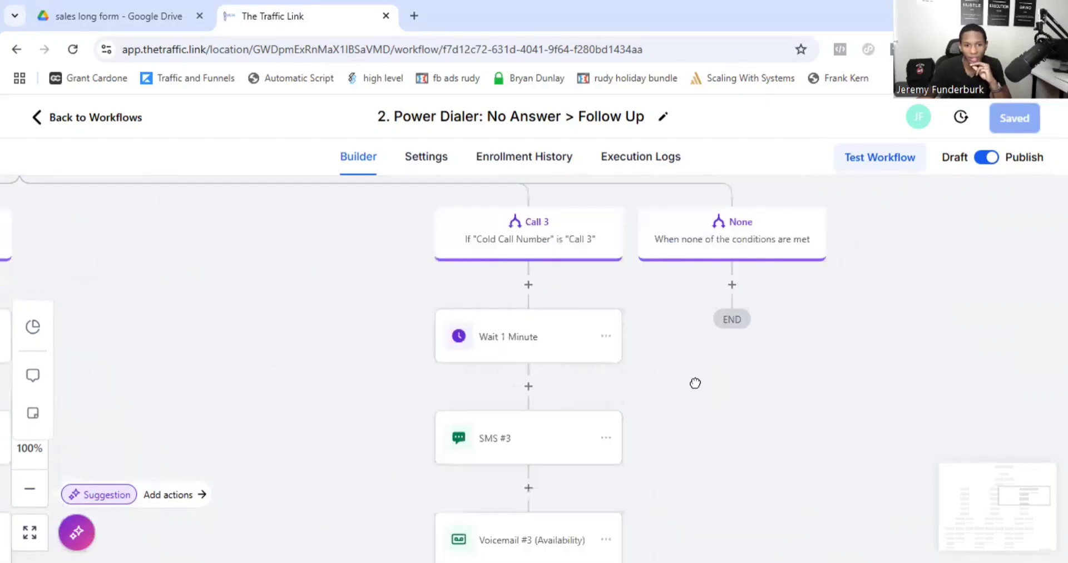
pyautogui.scroll(-3, 686, 299)
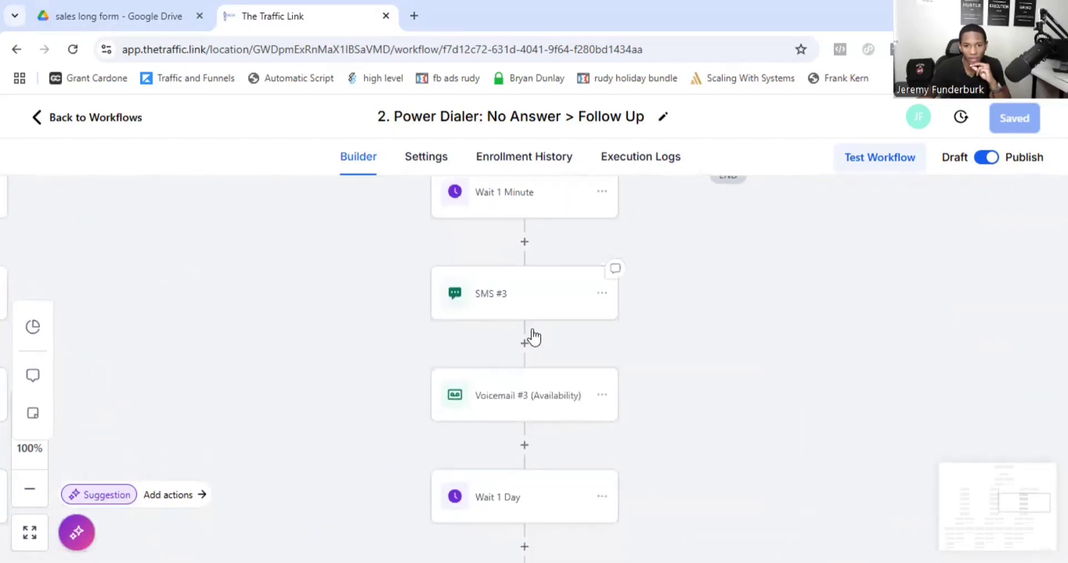
pyautogui.scroll(-3, 697, 280)
pyautogui.hscroll(1, 684, 323)
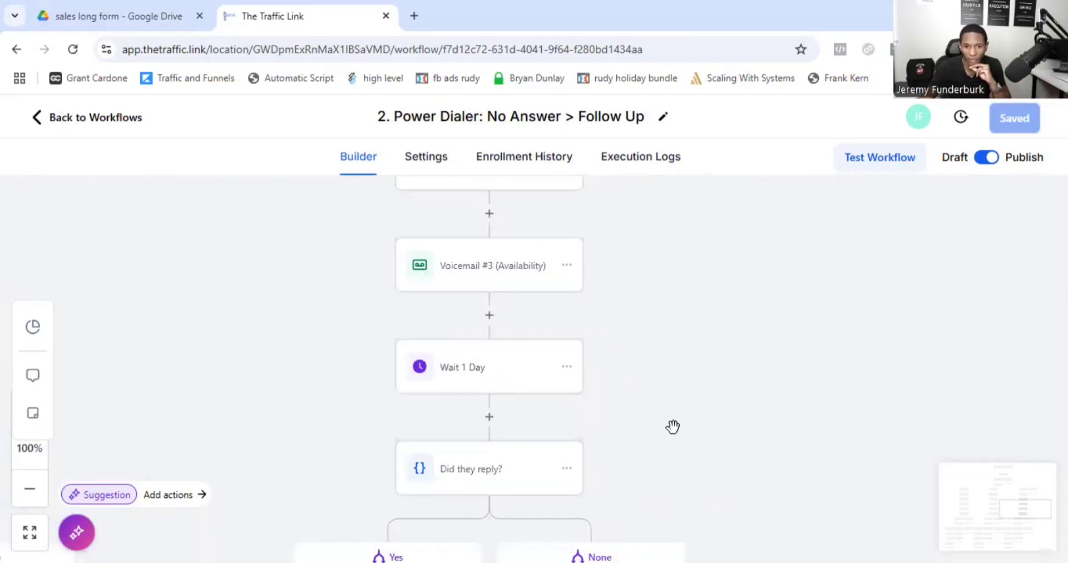
pyautogui.scroll(-1, 655, 295)
pyautogui.scroll(-3, 723, 377)
pyautogui.hscroll(1, 723, 378)
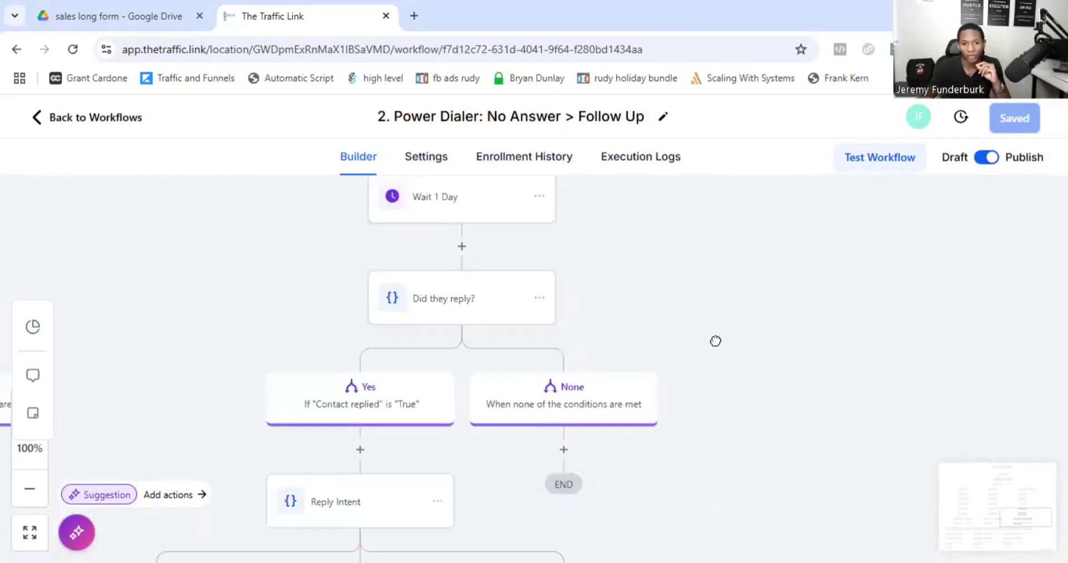
# - Examine Call 3's Positive, Negative and None reply intent branches and their task, tag and opportunity actions down to the branch ends
pyautogui.scroll(-2, 693, 384)
pyautogui.hscroll(1, 693, 384)
pyautogui.scroll(-3, 707, 483)
pyautogui.hscroll(-1, 707, 483)
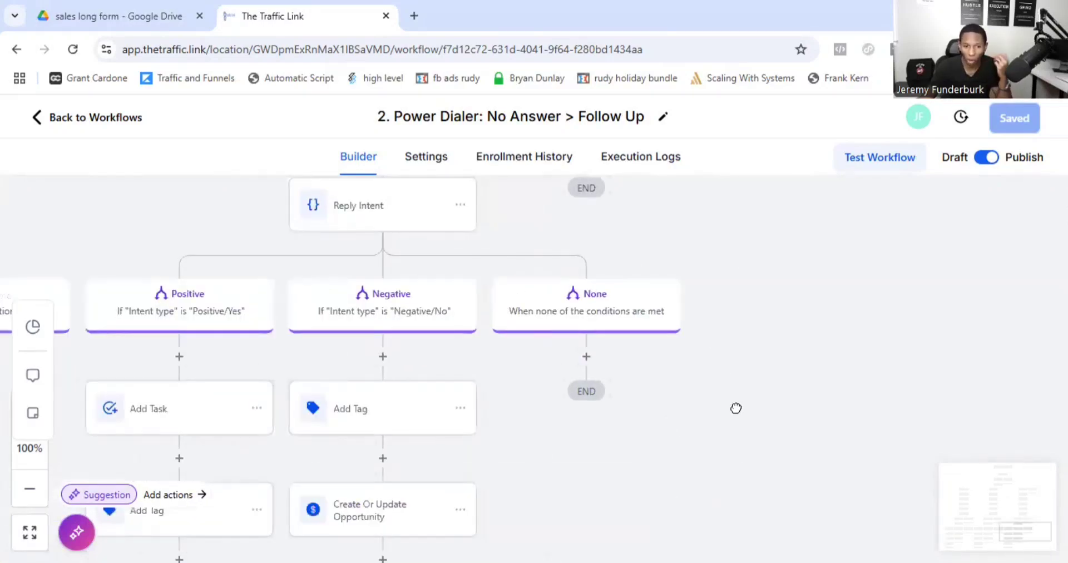
pyautogui.scroll(-2, 736, 408)
pyautogui.hscroll(-1, 736, 408)
pyautogui.scroll(-2, 689, 468)
pyautogui.hscroll(-1, 690, 468)
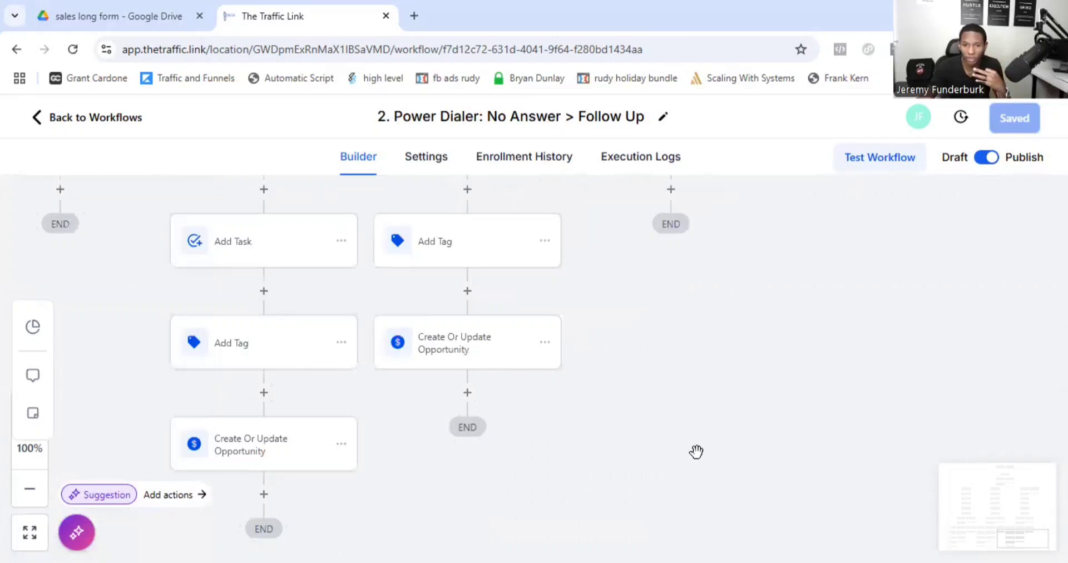
pyautogui.scroll(-1, 745, 395)
pyautogui.hscroll(-1, 745, 396)
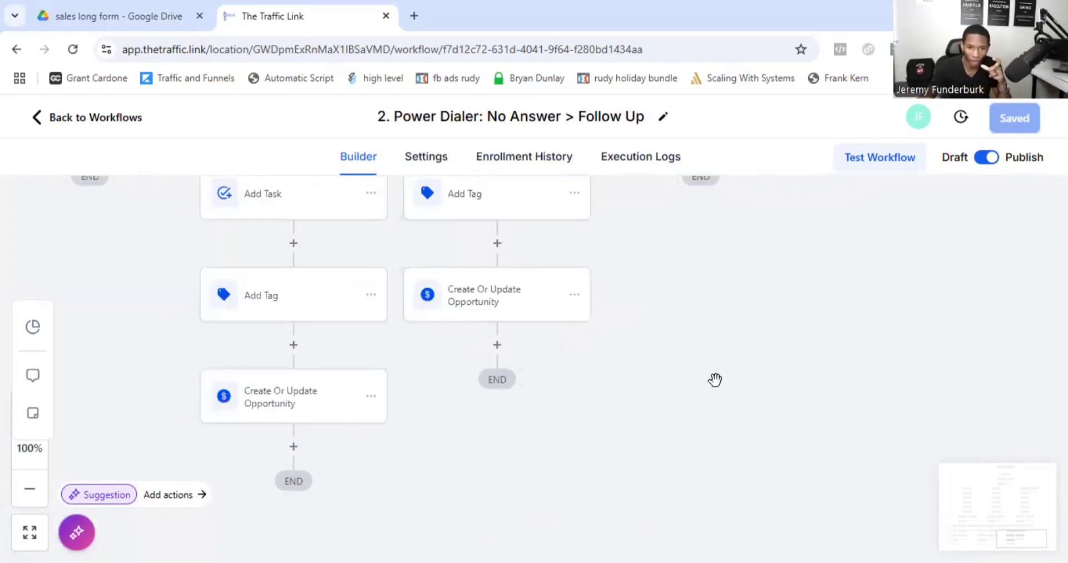